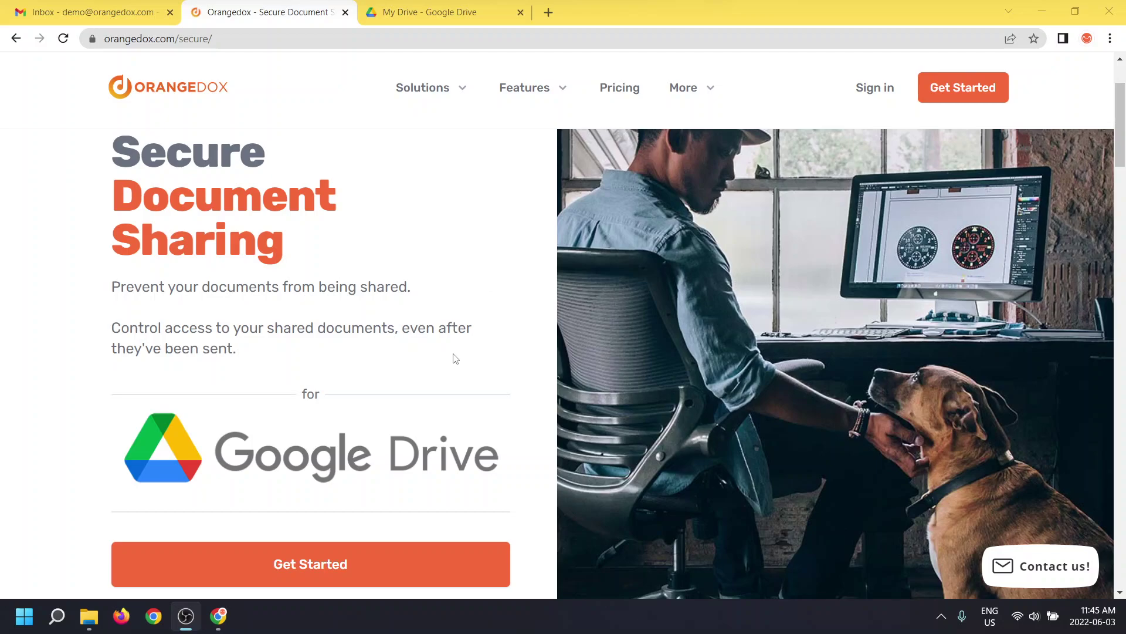
Go from the Orangedox secure sharing product page into the app with Get Started
click(323, 567)
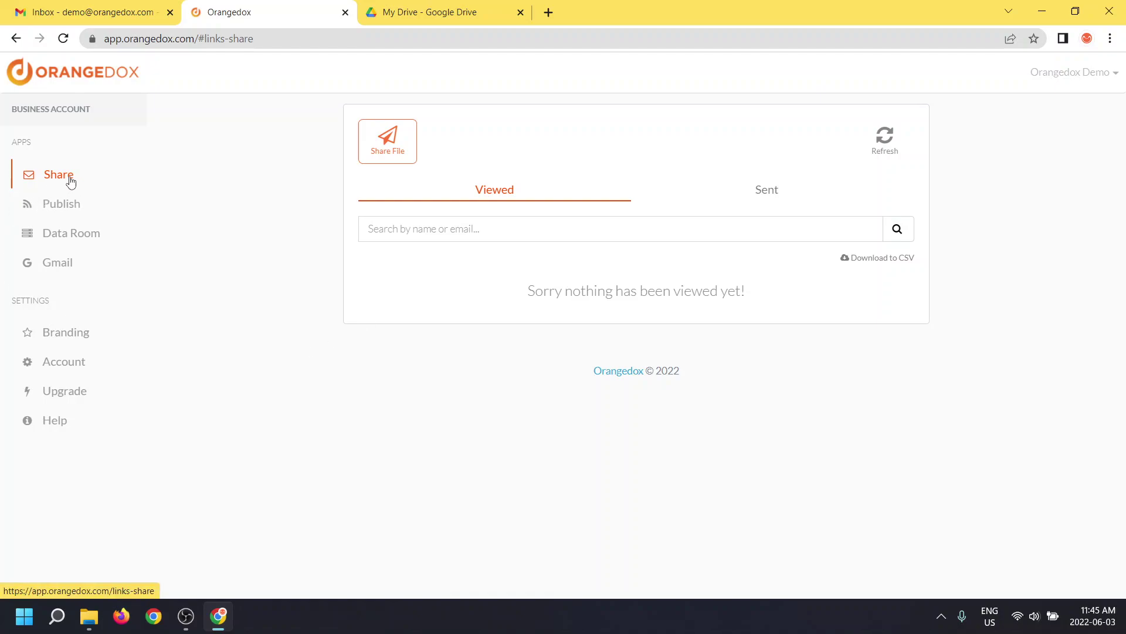
Begin a Secure & Track share and bring up the Google Drive file chooser
click(391, 153)
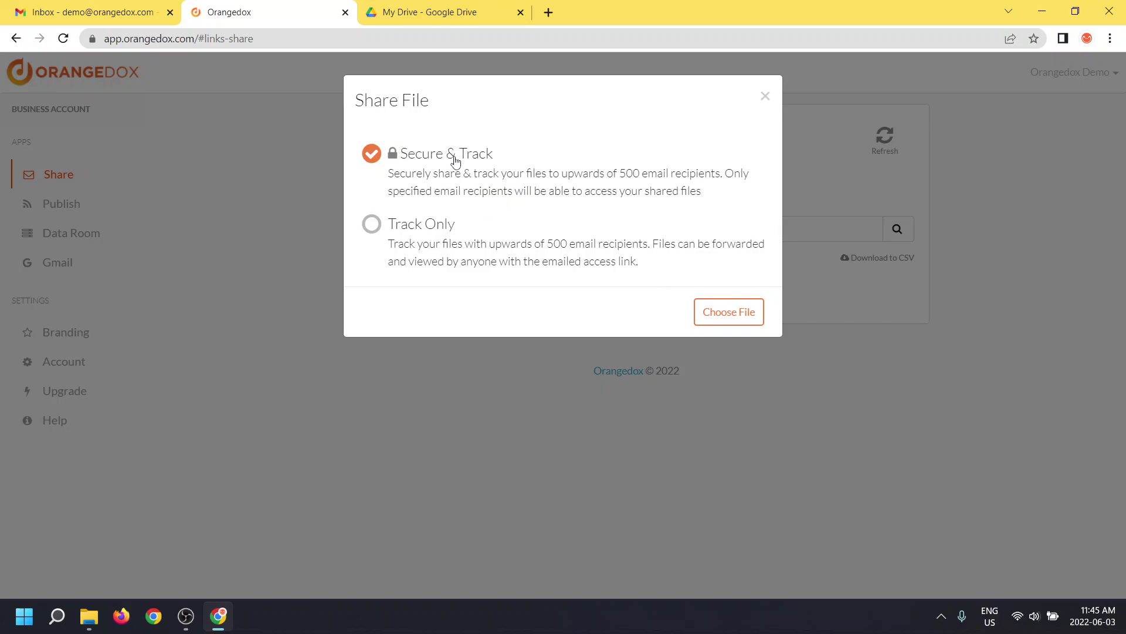
click(709, 317)
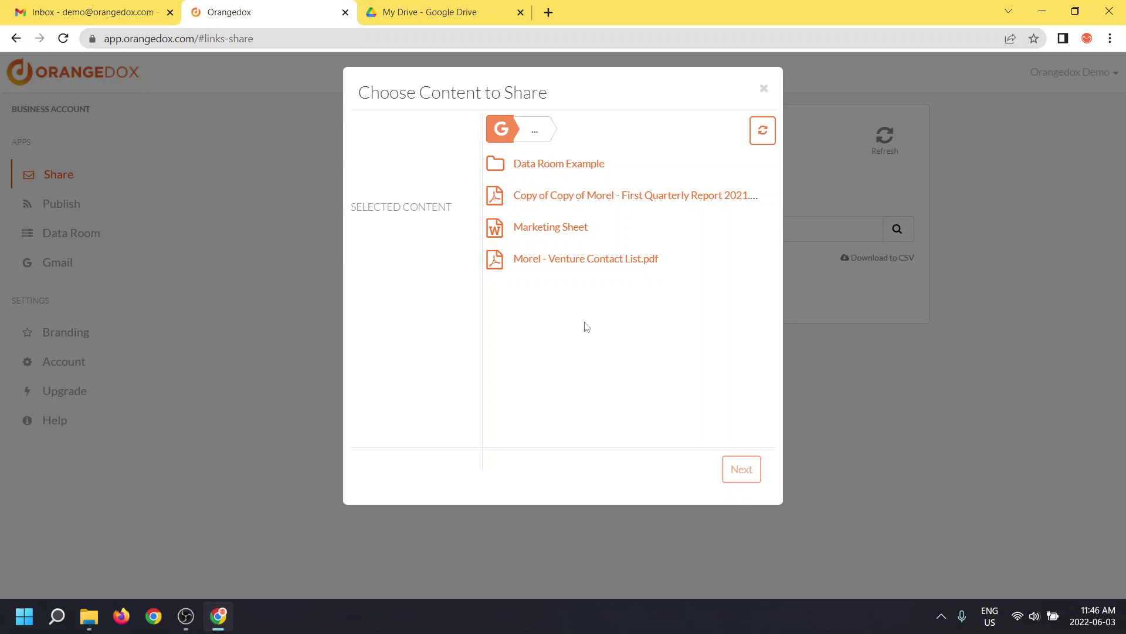
Select Morel - Venture Contact List.pdf and switch off Allow Downloading for it
click(692, 265)
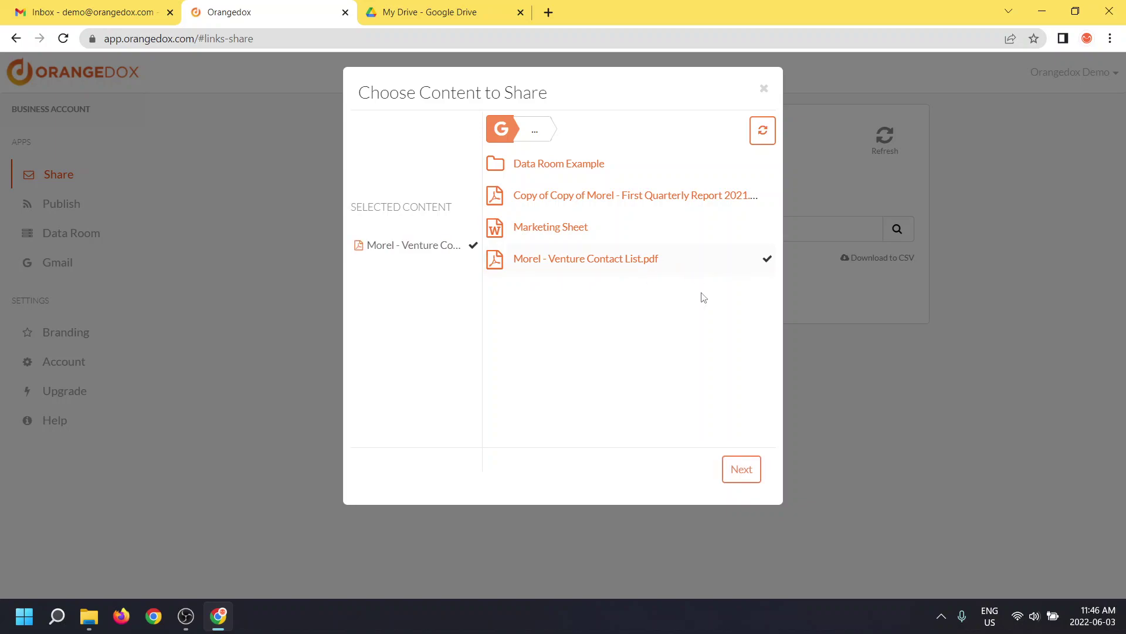
click(748, 478)
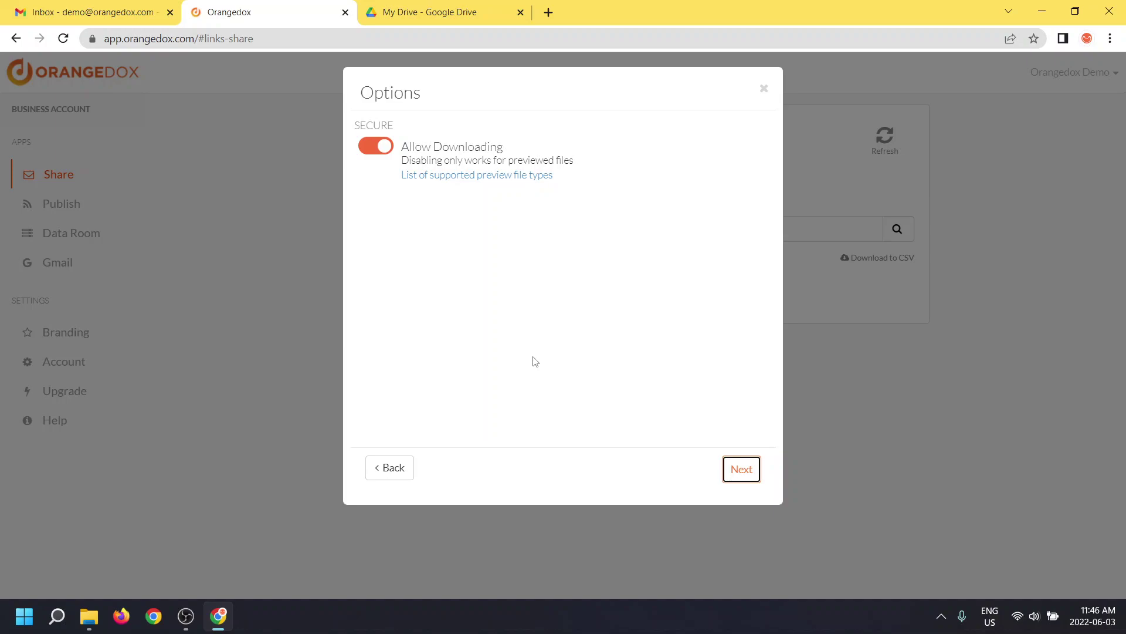
click(376, 153)
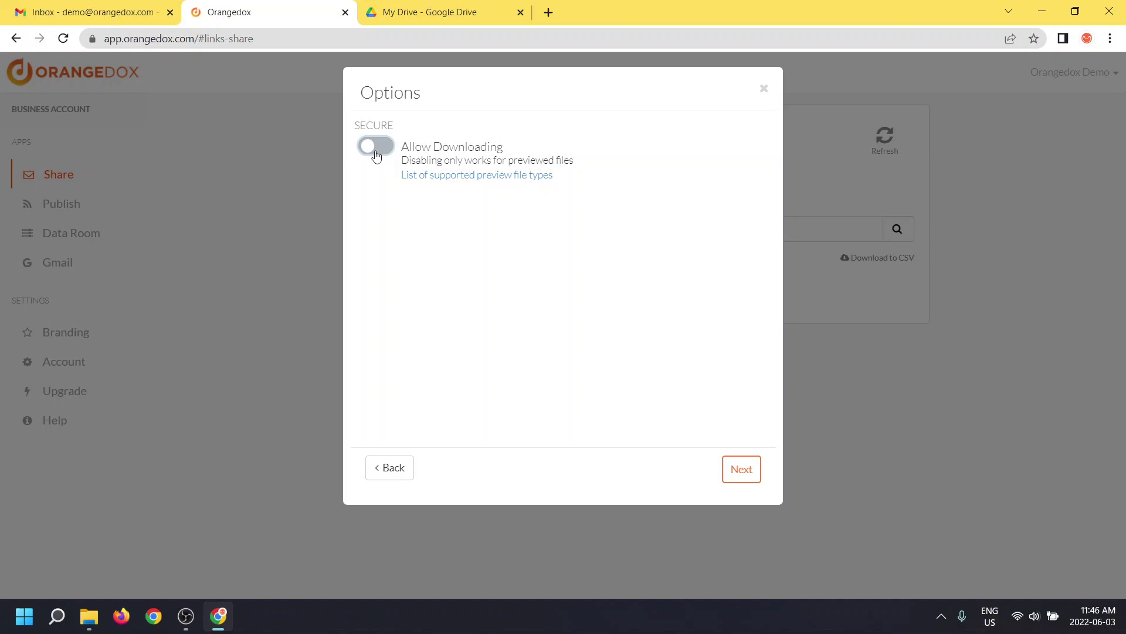
Add two recipients by entering each recipient's e-mail address
click(741, 478)
click(463, 145)
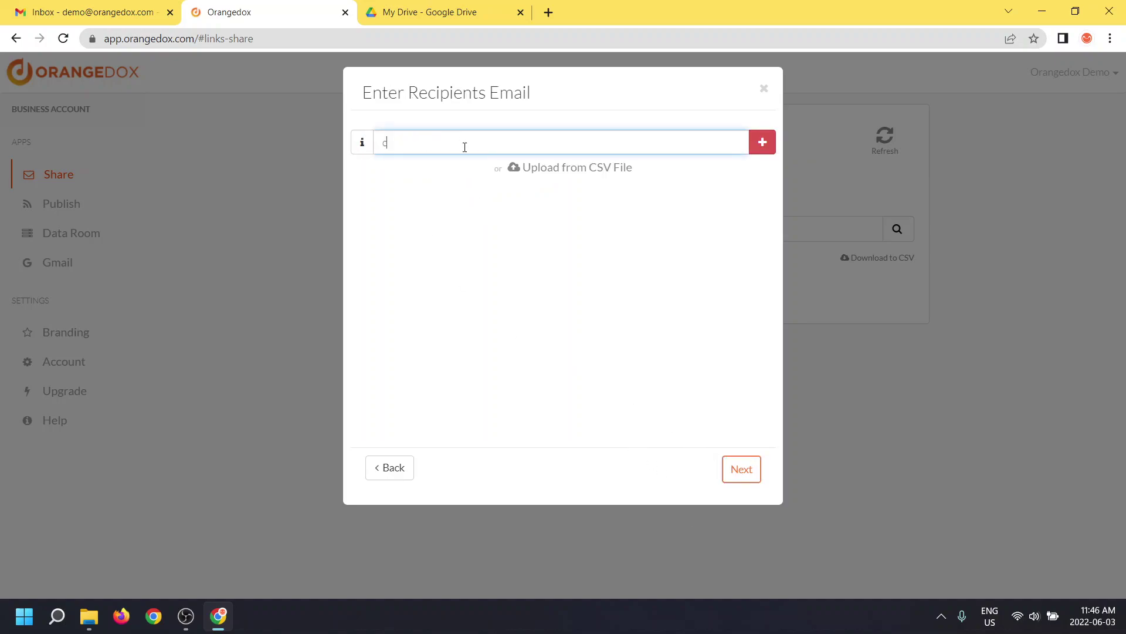
click(760, 144)
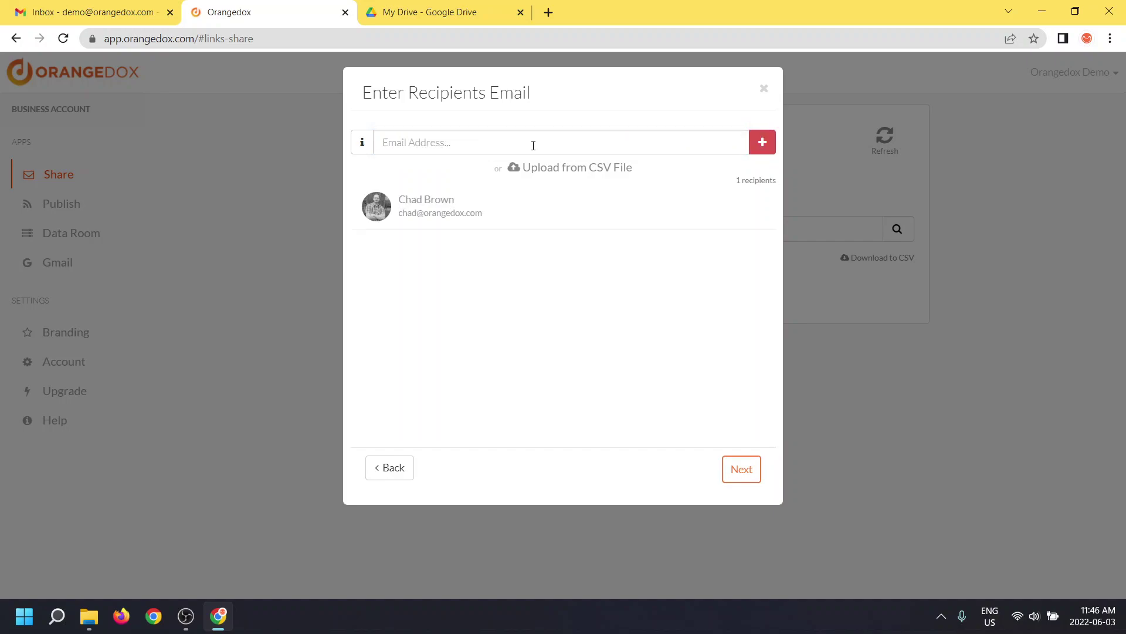
click(533, 145)
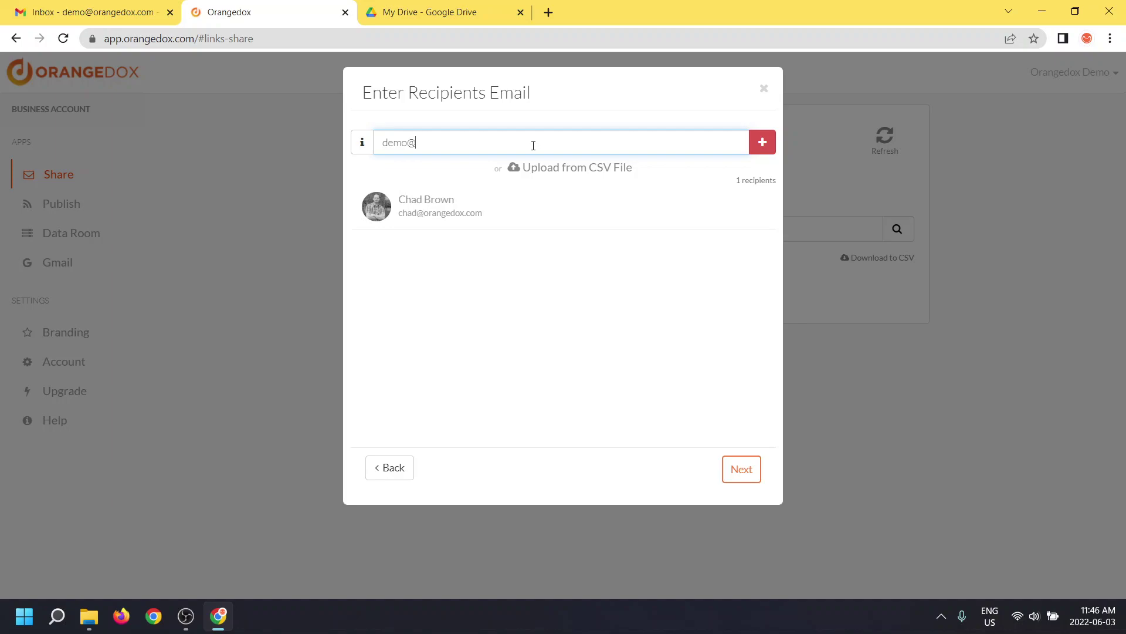
click(762, 142)
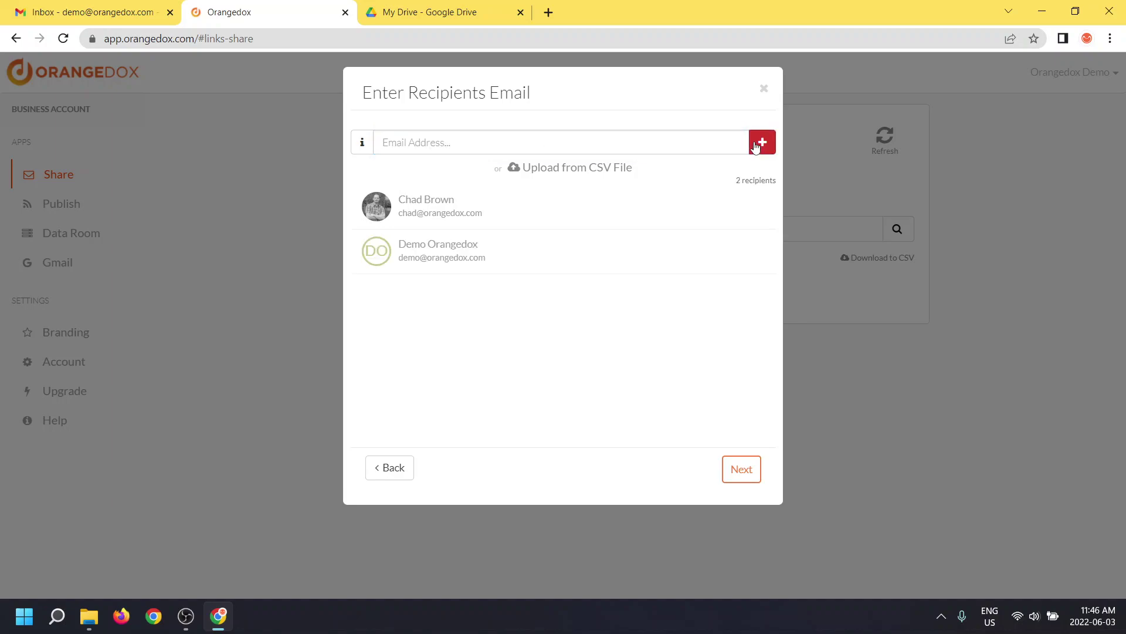
Confirm and send the file access emails, then switch to the Gmail inbox
click(742, 470)
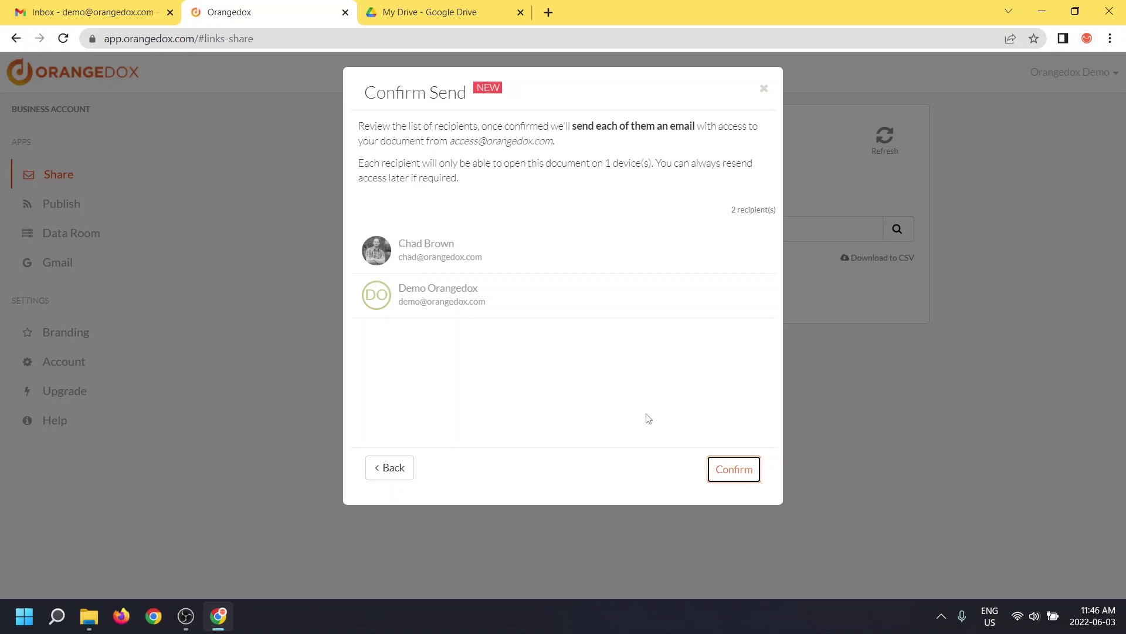
click(714, 461)
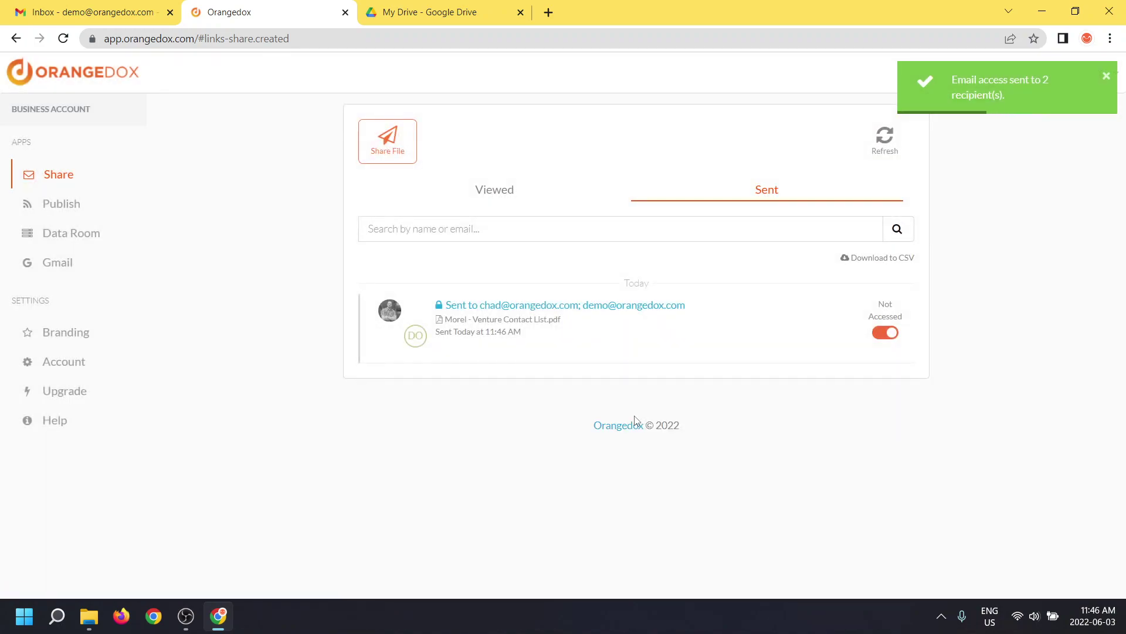
click(132, 20)
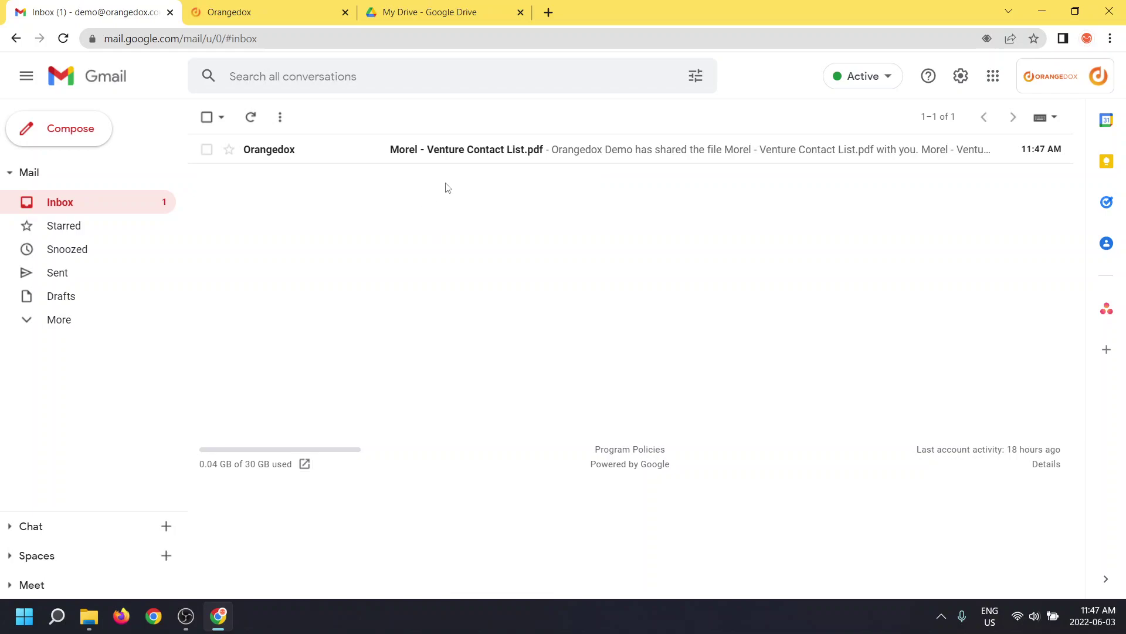
Open the Orangedox share email and follow the Morel - Venture Contact List.pdf link
click(498, 153)
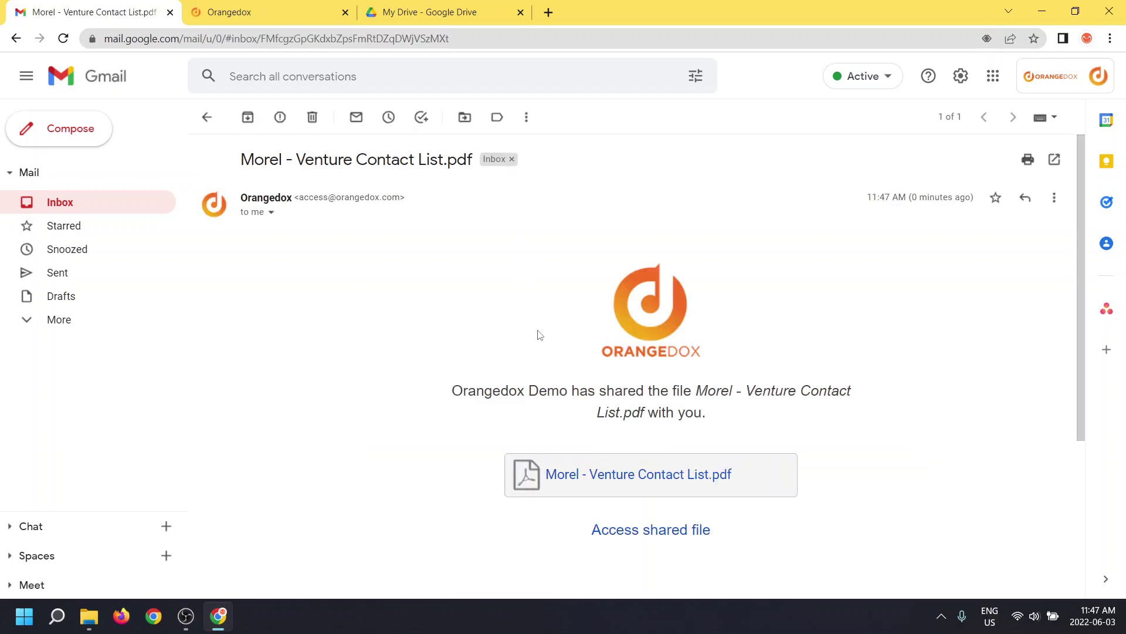
click(565, 484)
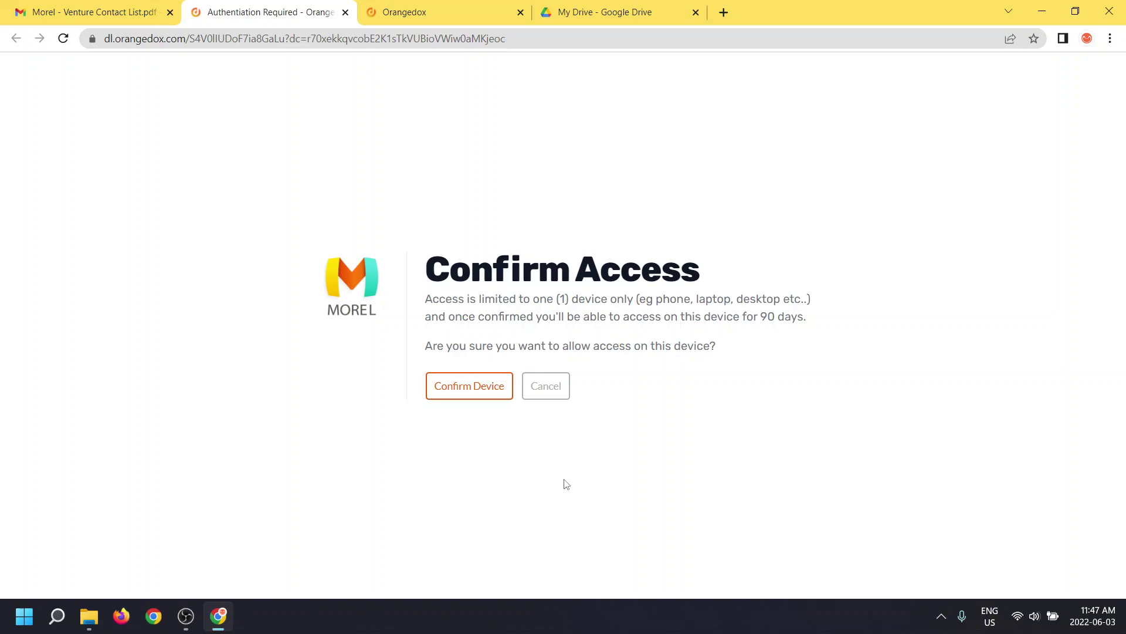
Allow access to the file on this device and return to the opened viewer
click(448, 385)
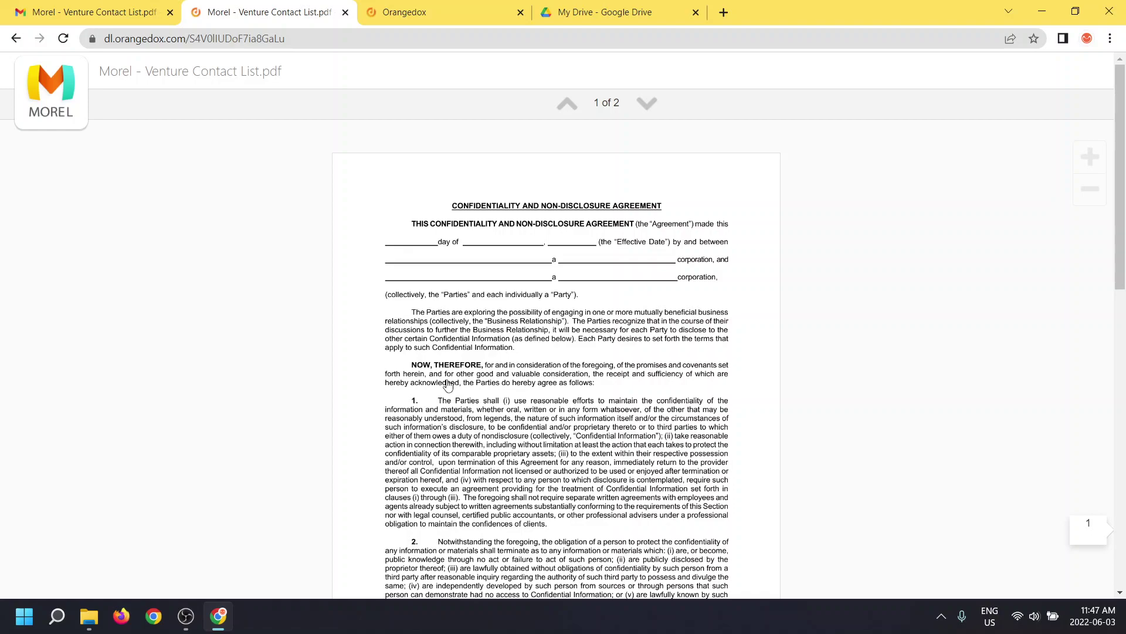
click(140, 15)
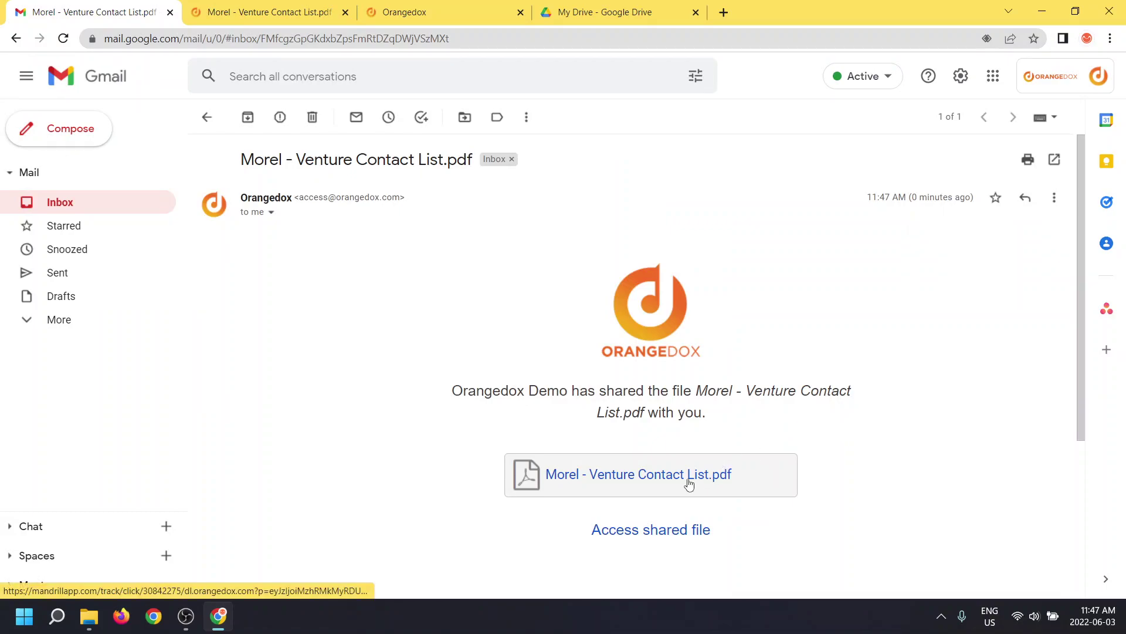
click(276, 19)
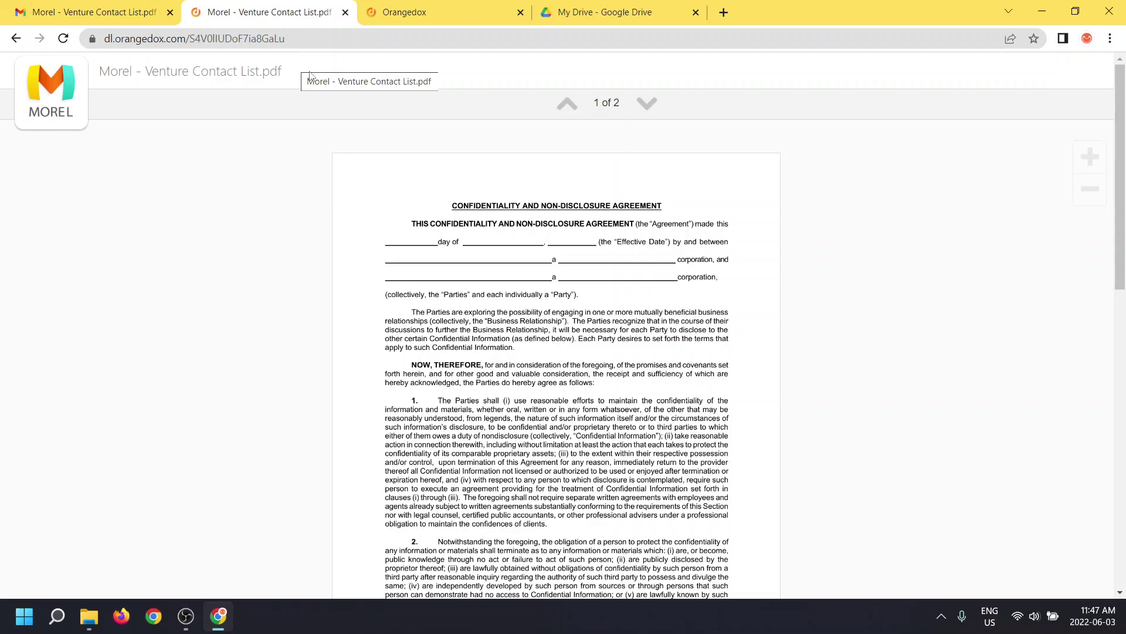
Zoom the PDF in three times and scroll through page 2 and back to page 1
click(1091, 156)
click(1092, 156)
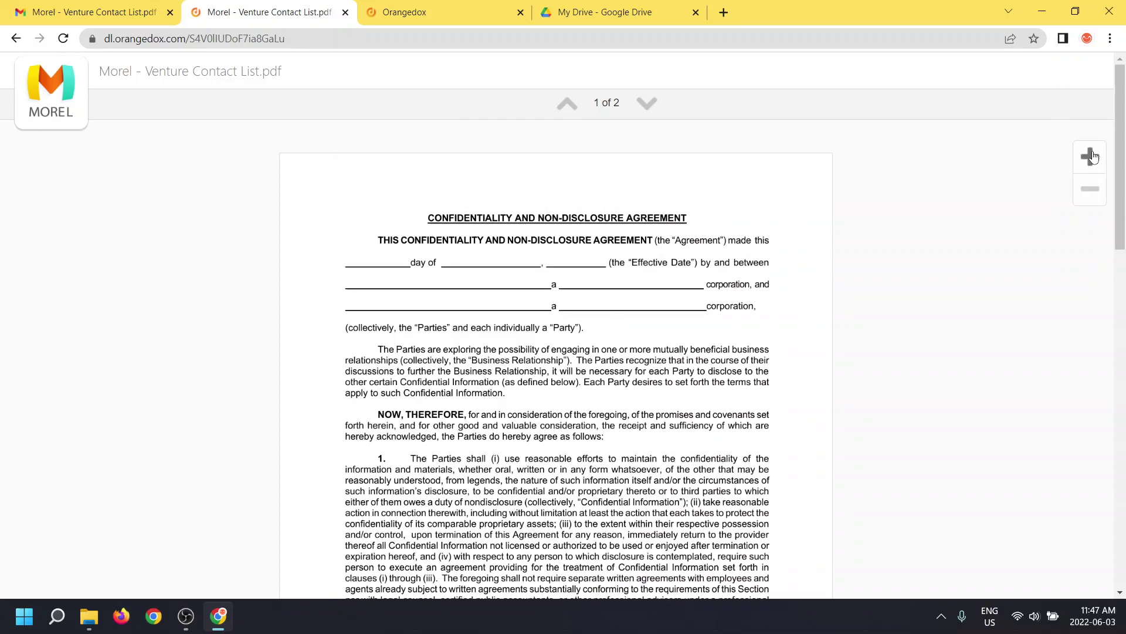
click(1091, 156)
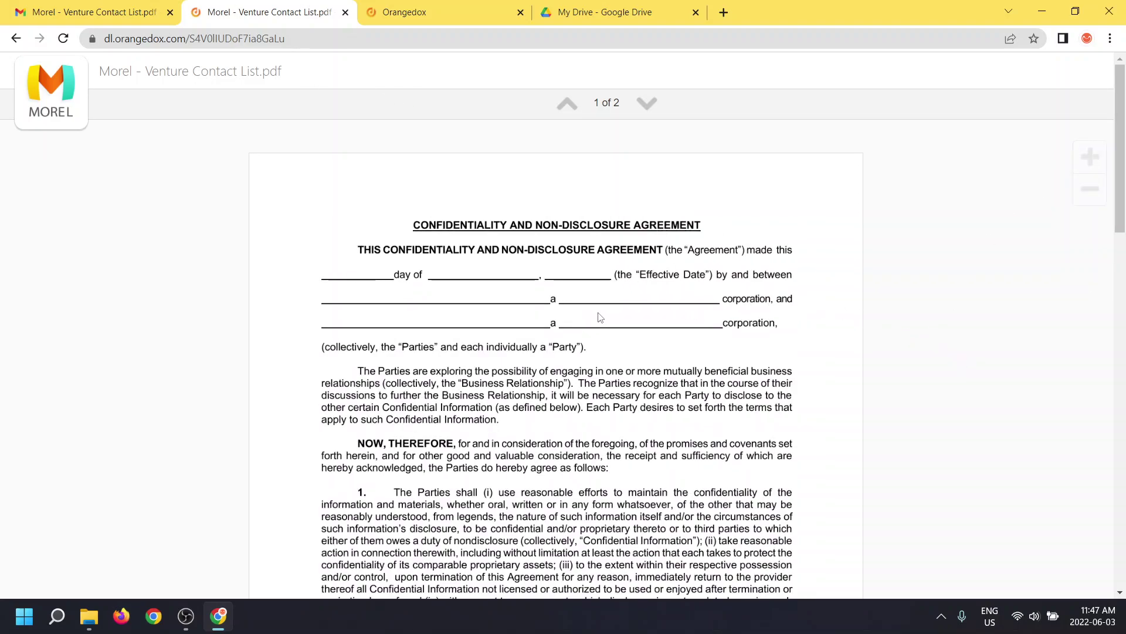
scroll(594, 315, down, 6)
scroll(594, 316, down, 4)
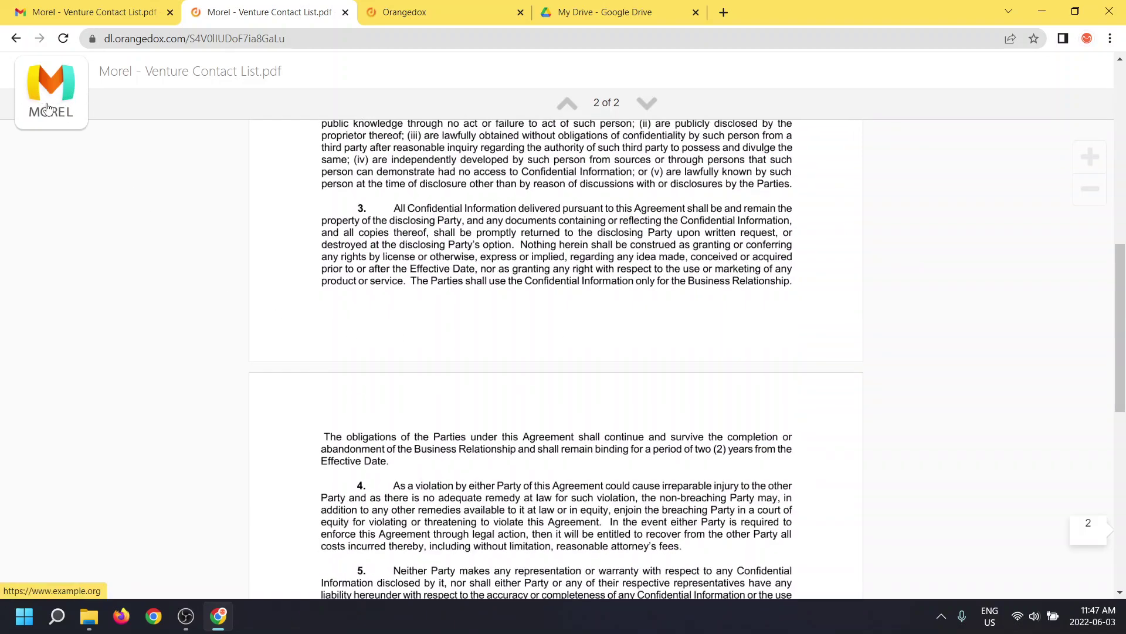
scroll(725, 356, down, 10)
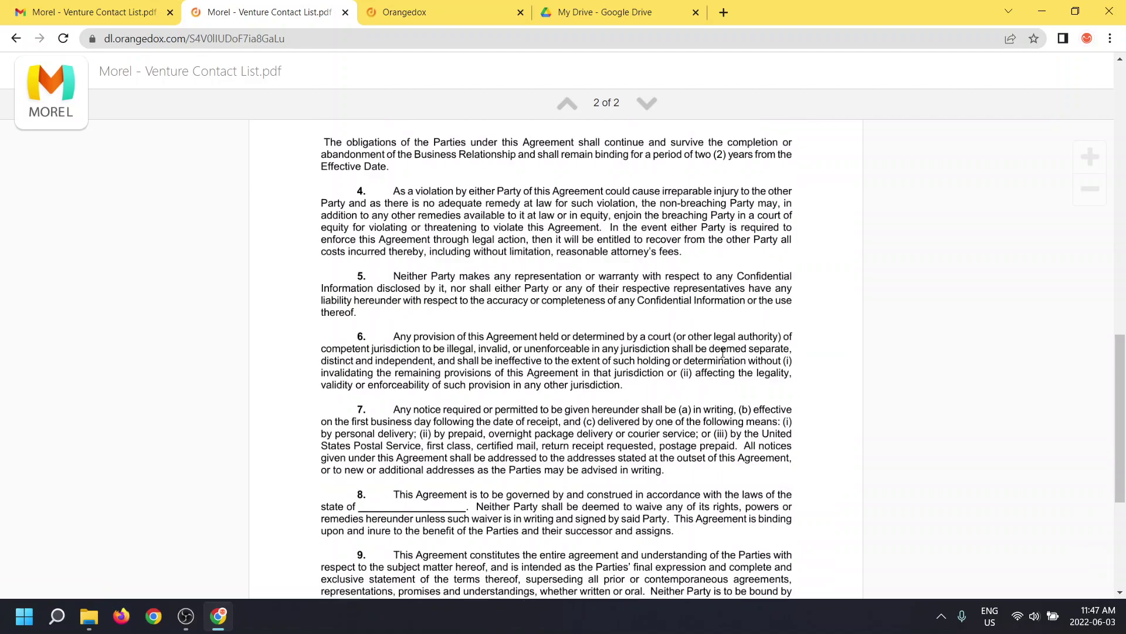
scroll(725, 356, up, 15)
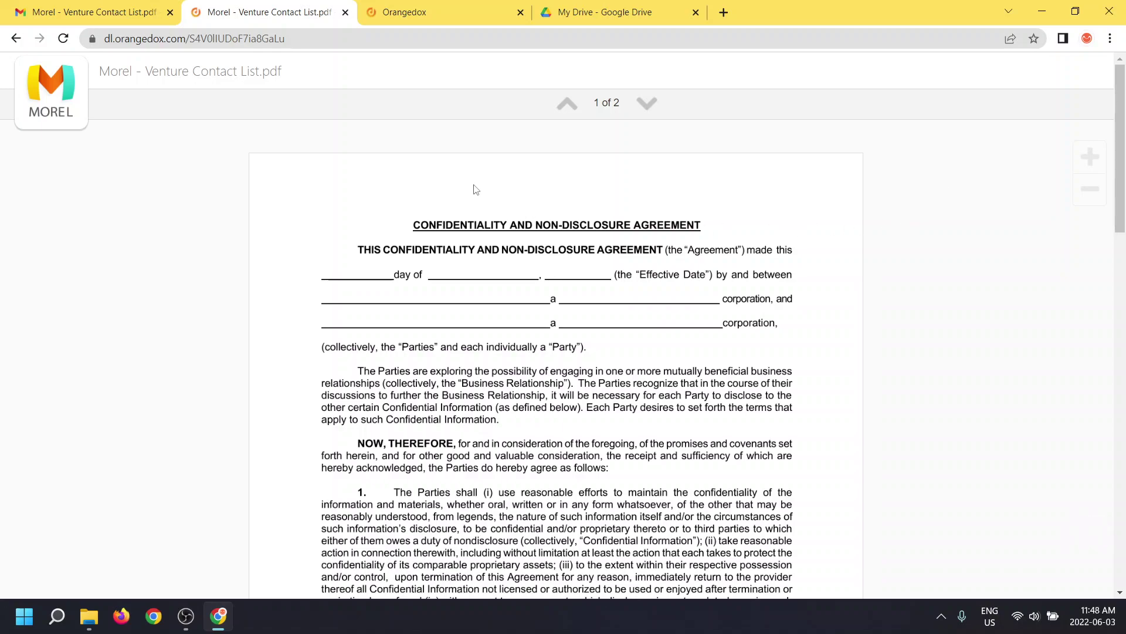
Refresh the Sent list, open the share's recipients, and revoke the second recipient's access
click(403, 18)
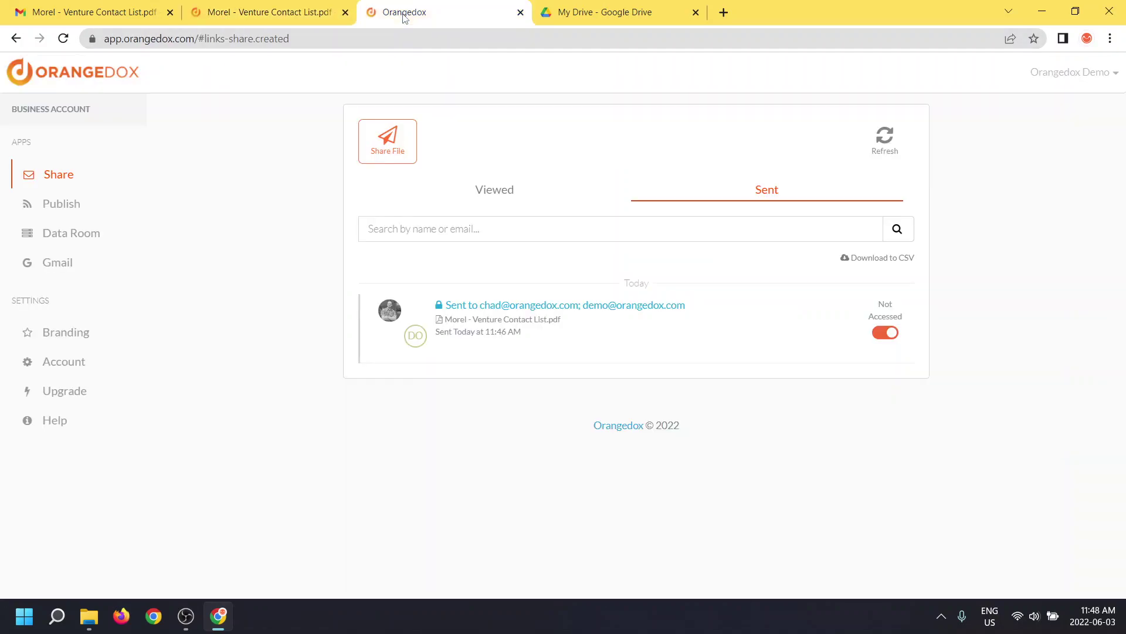
click(886, 142)
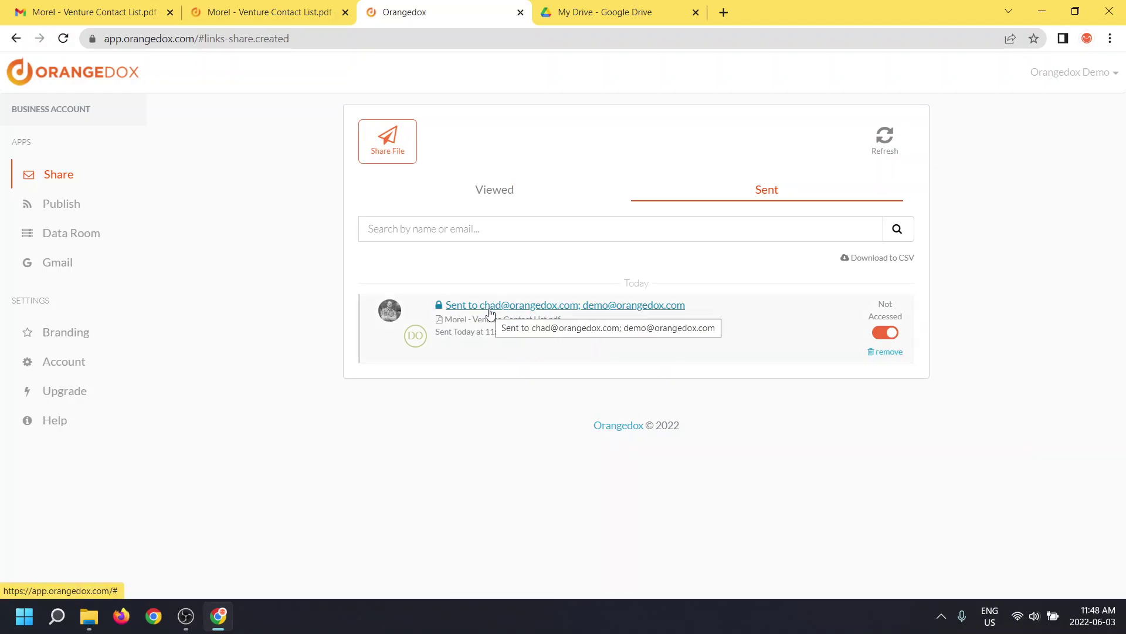
click(552, 306)
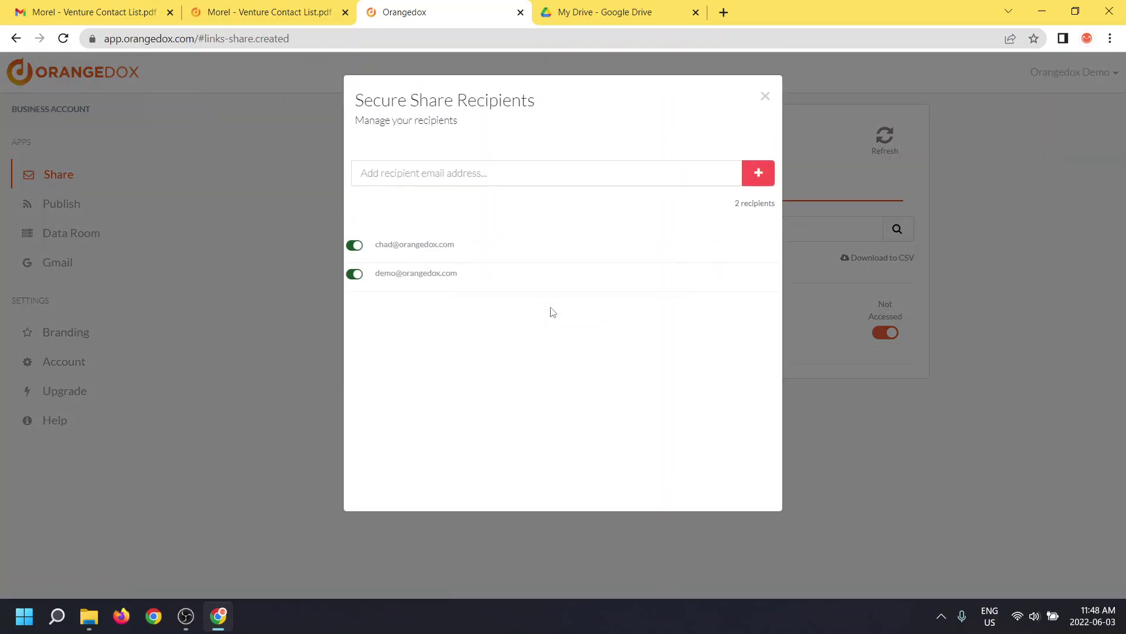
click(457, 171)
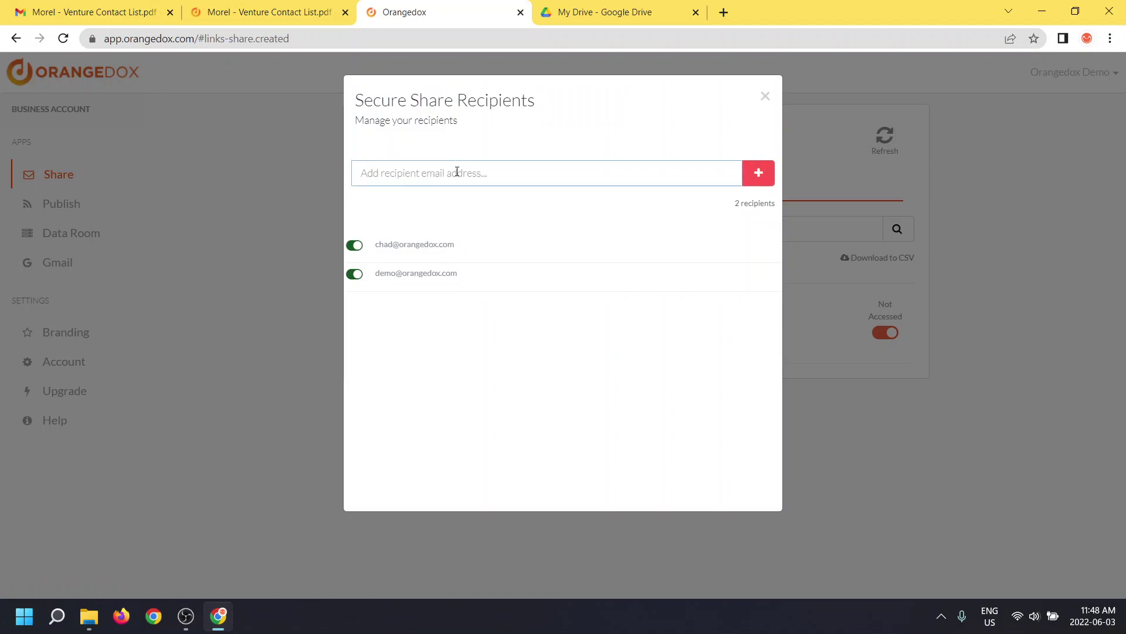
click(356, 277)
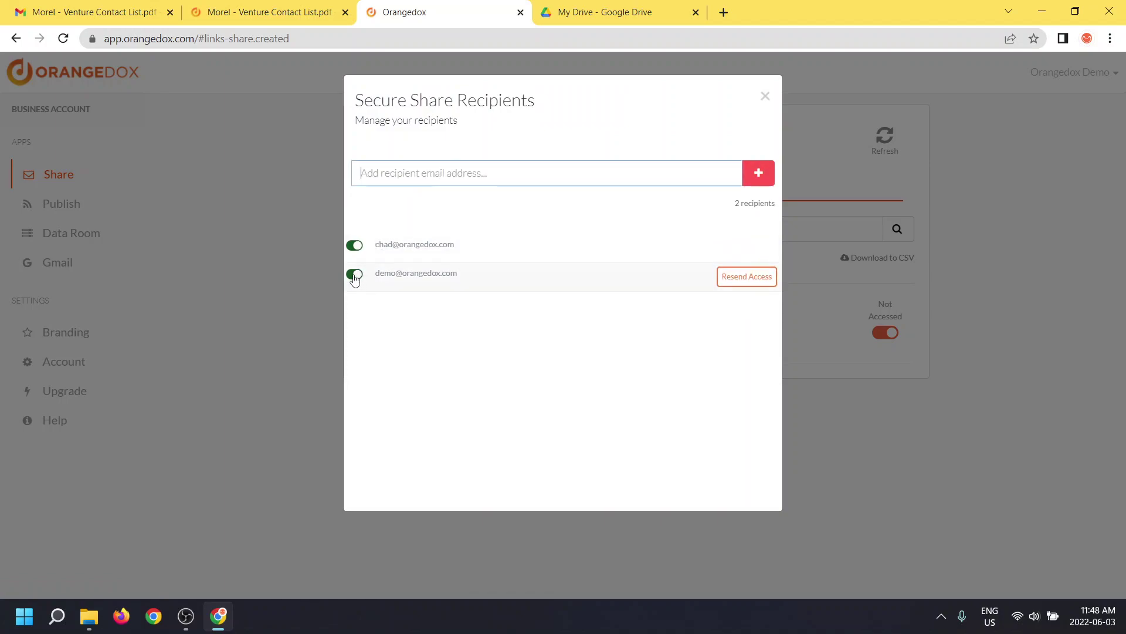
Reload the PDF viewer to see Access Denied, then re-enable the second recipient's access
click(283, 21)
click(279, 33)
key(Return)
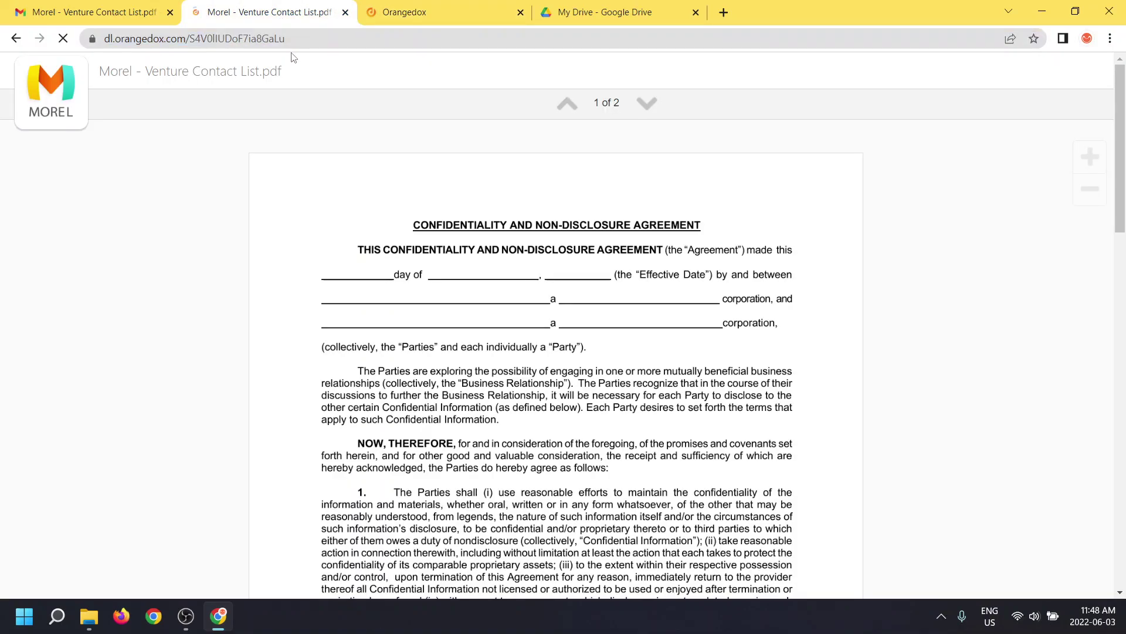
click(384, 17)
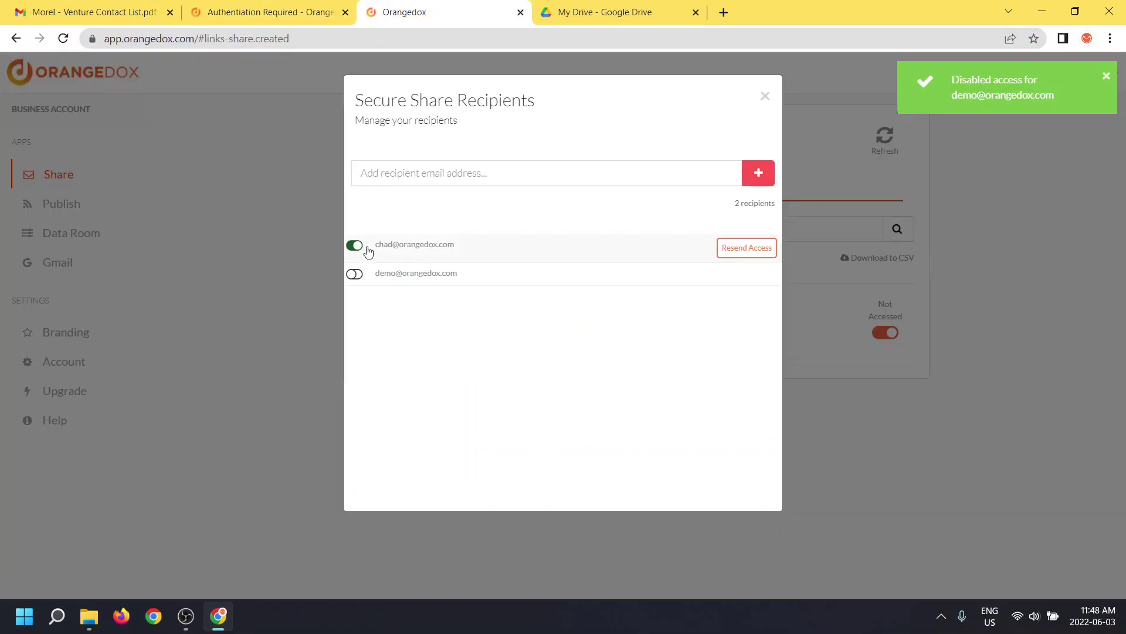
click(355, 276)
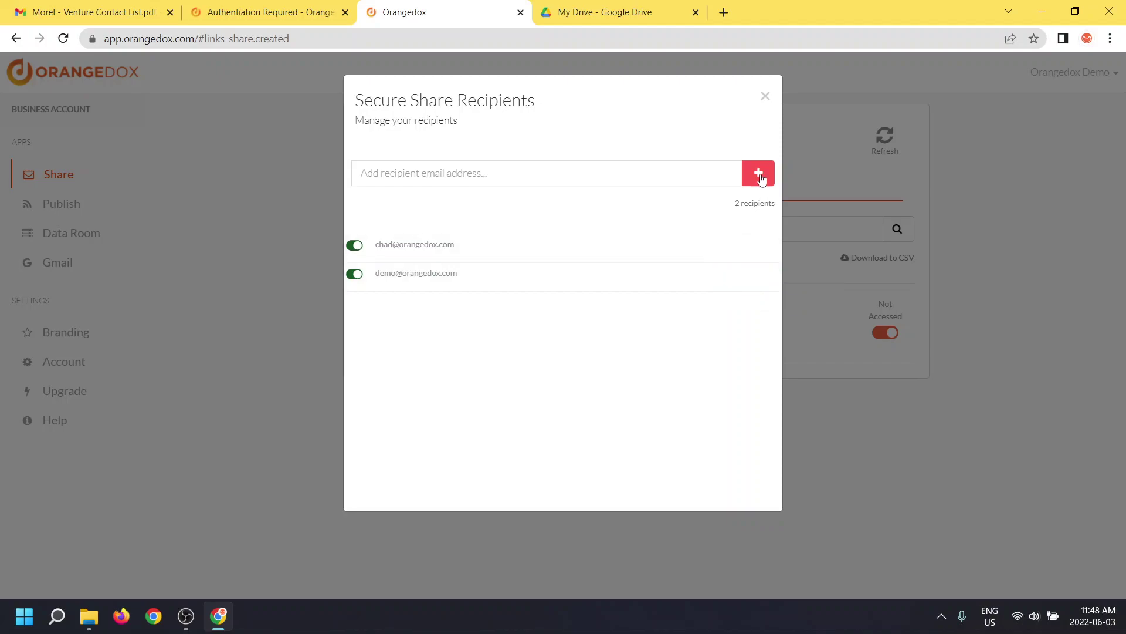
Close the recipients dialog, refresh the Sent list, and expand the share to see who viewed it
click(764, 96)
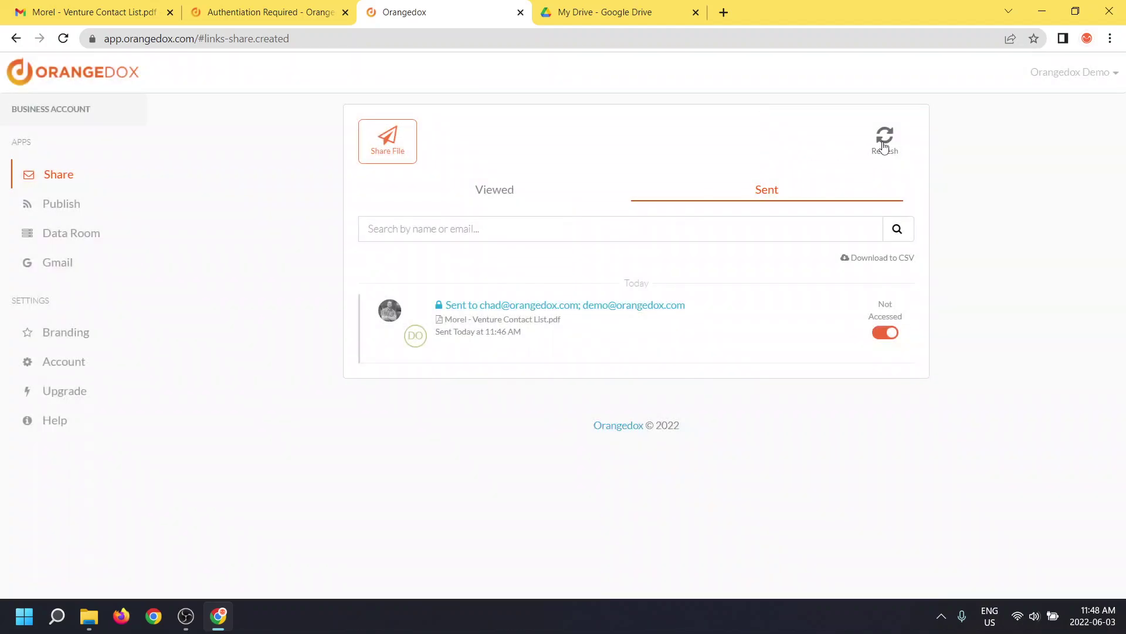
click(884, 141)
mouse_move(806, 325)
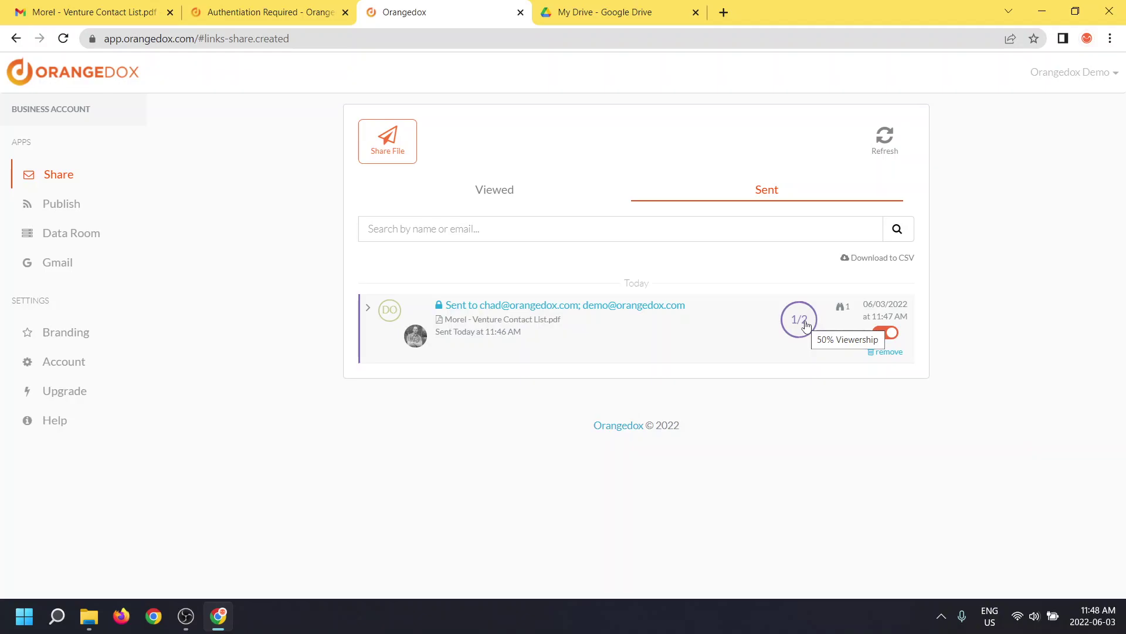
click(806, 325)
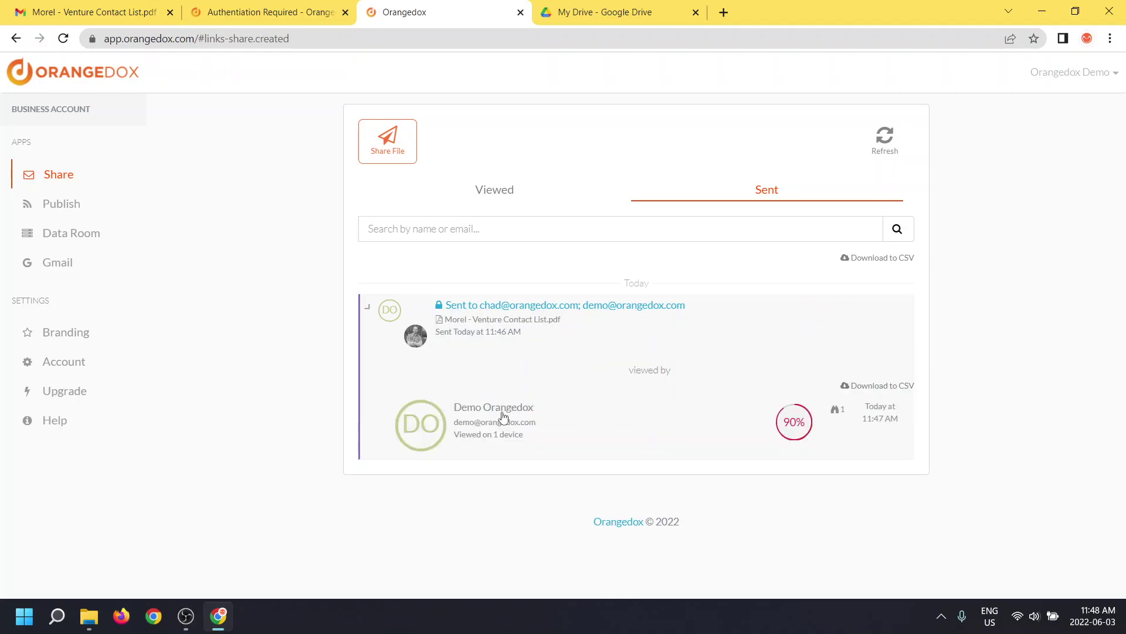
Review the file's view statistics, including previews by day and Jun 3 by hour
click(838, 411)
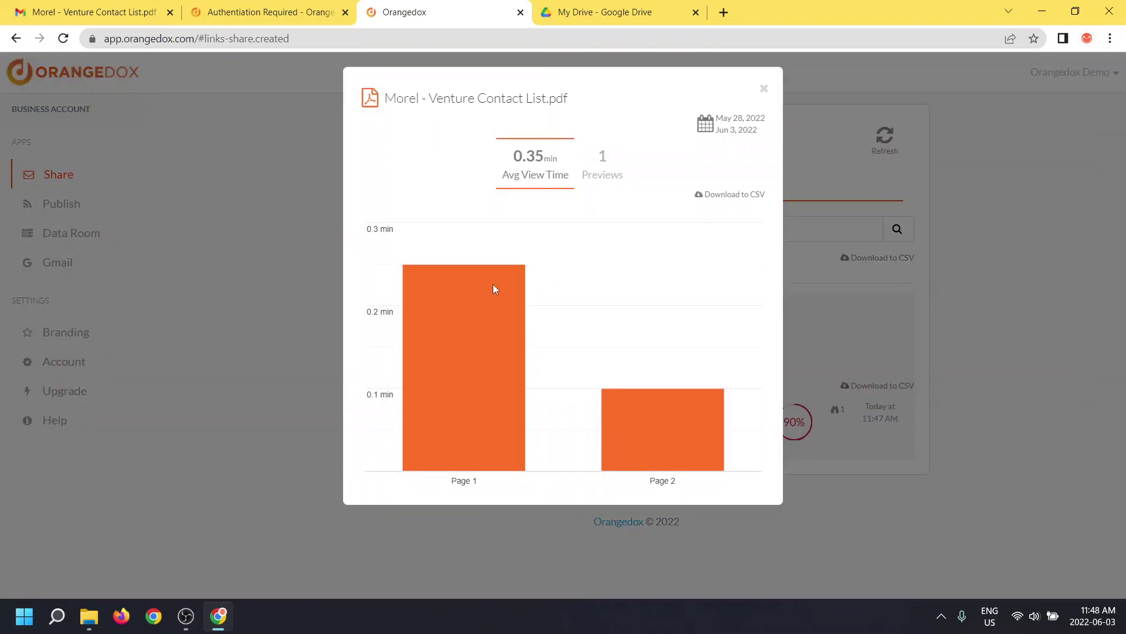
mouse_move(610, 430)
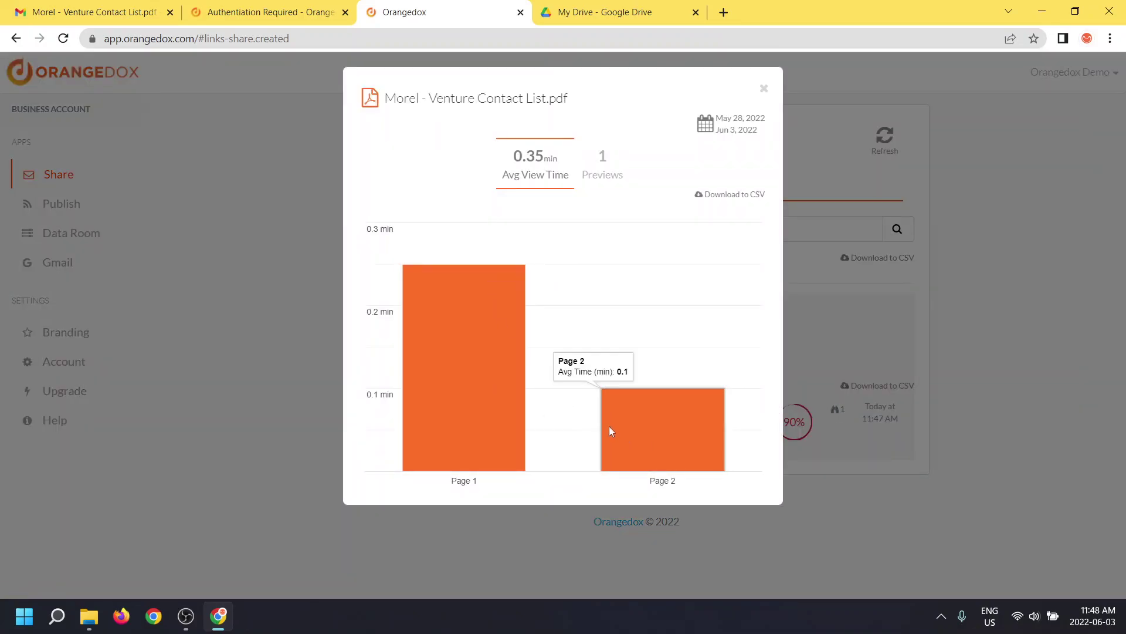
click(610, 176)
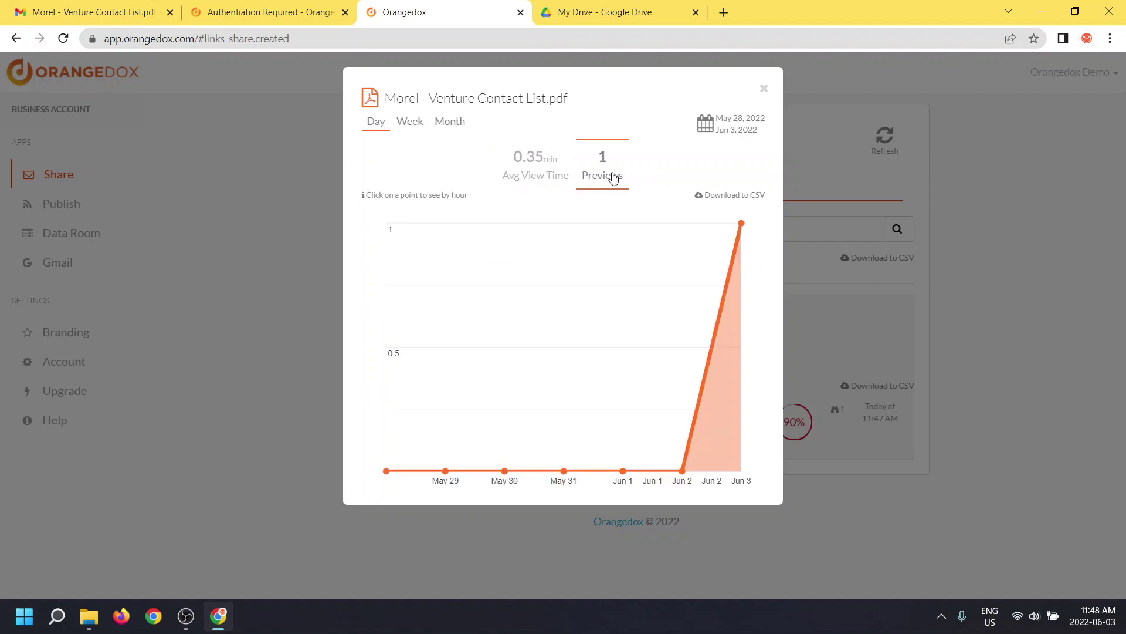
click(742, 227)
mouse_move(552, 311)
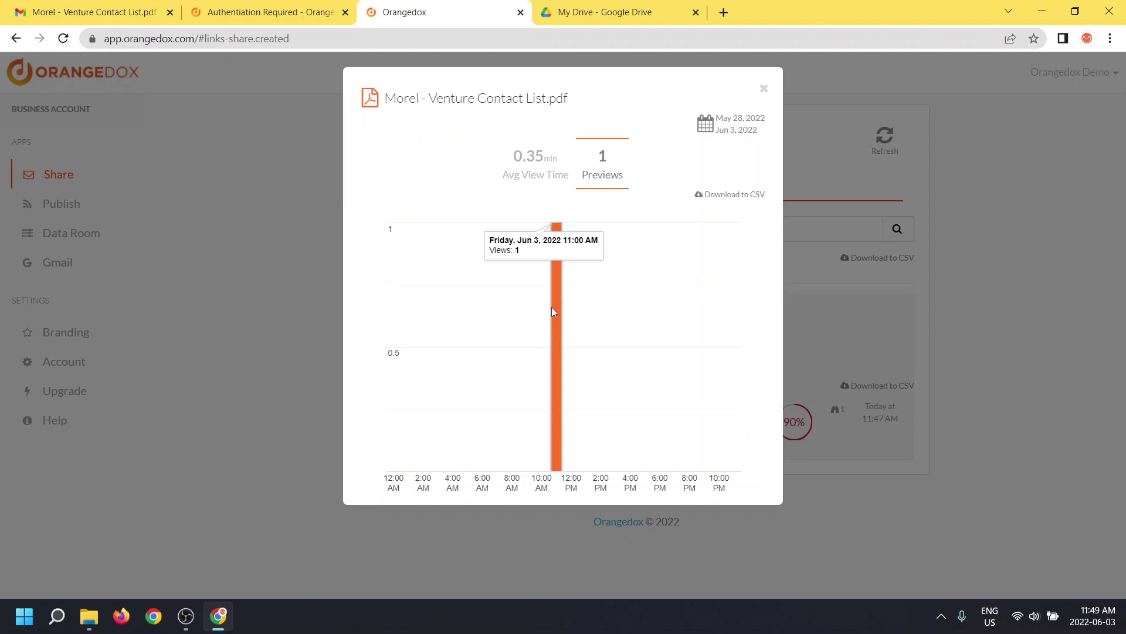
click(764, 93)
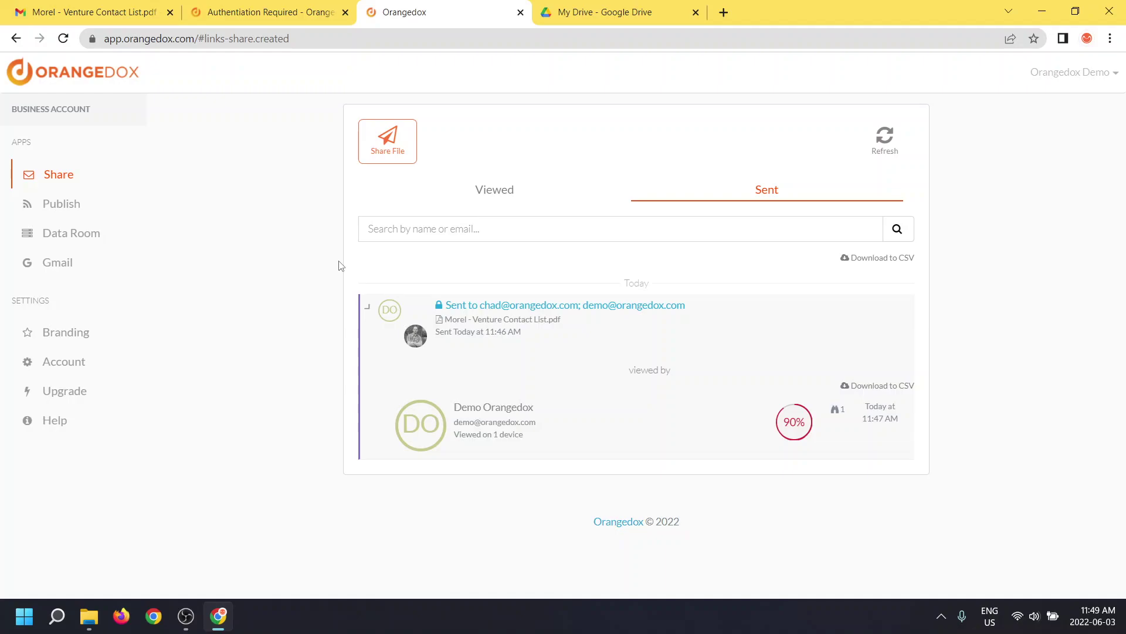
Open Help from the left sidebar to see the Share Secure Document guide
click(47, 421)
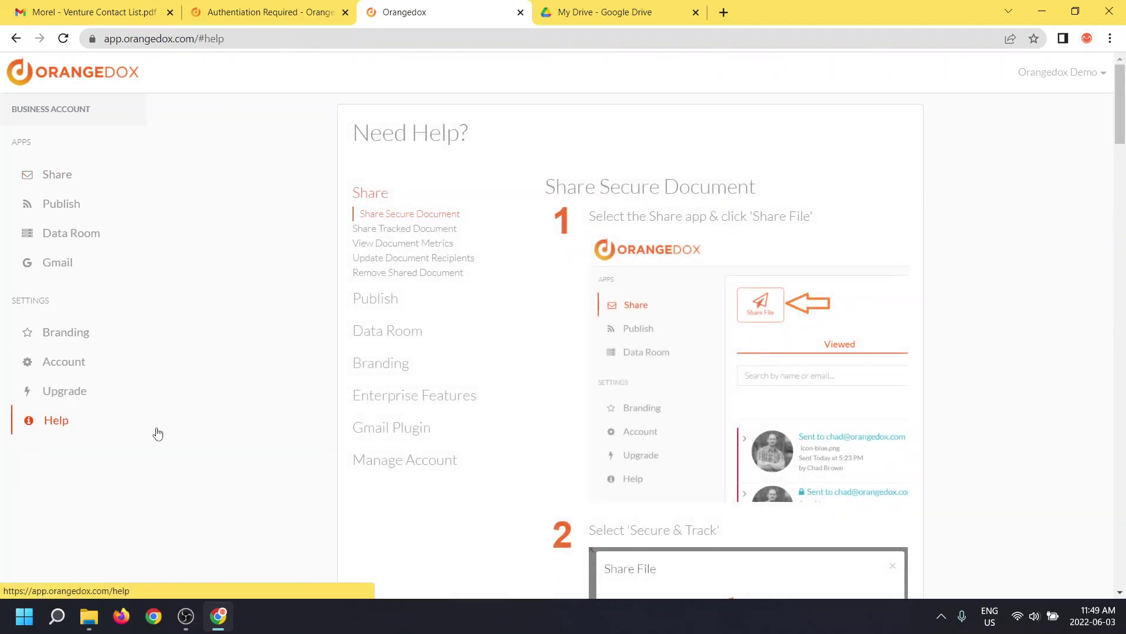